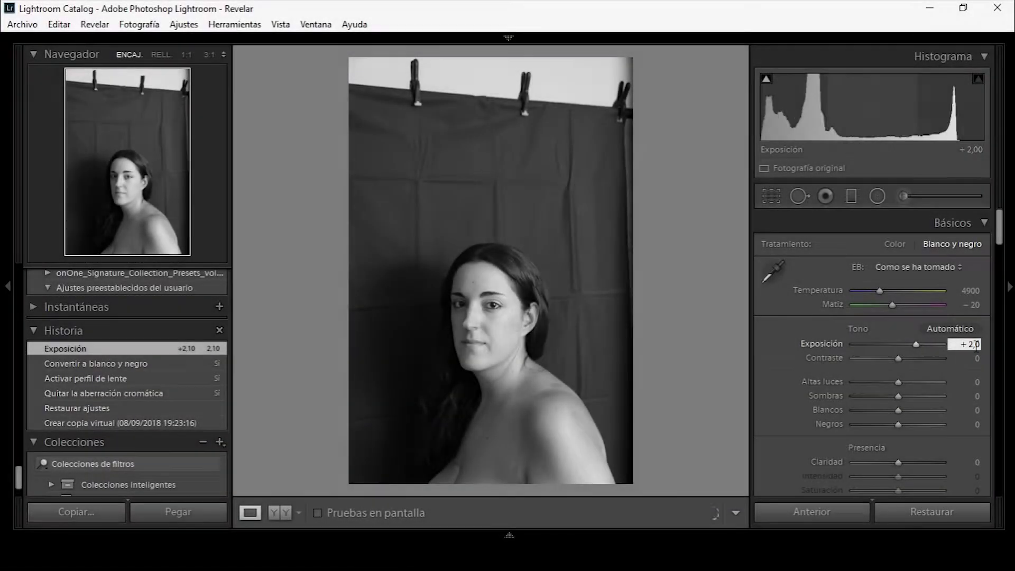
Step: Set Exposure +2, Contrast -64, Highlights -14, Shadows -44, adjust Blacks, and set Clarity to +100
{"action": "key", "text": "Return"}
{"action": "mouse_move", "coordinate": [973, 359]}
{"action": "left_mouse_down"}
{"action": "mouse_move", "coordinate": [959, 359]}
{"action": "mouse_move", "coordinate": [965, 396]}
{"action": "left_mouse_up"}
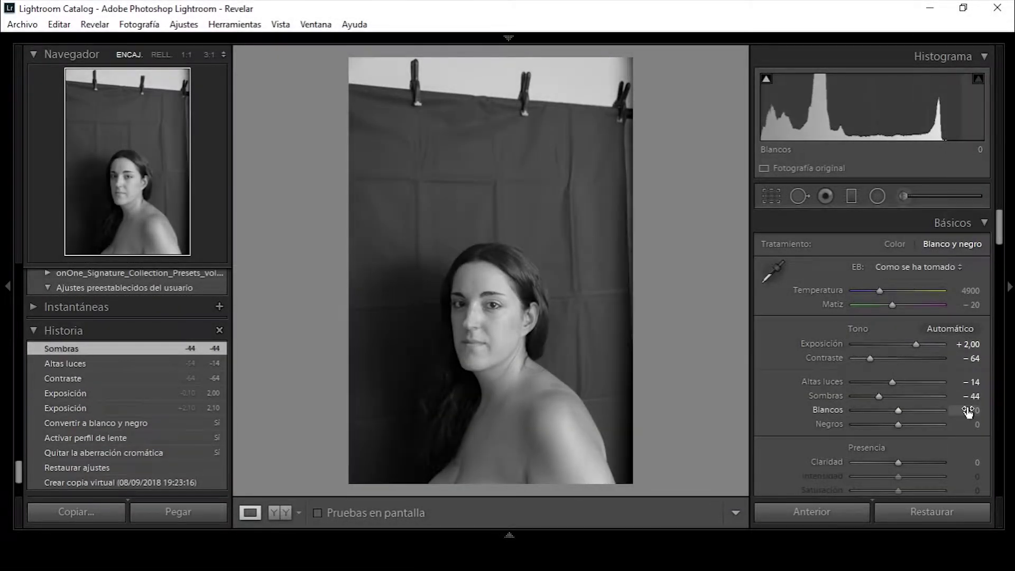
{"action": "left_click_drag", "start_coordinate": [898, 462], "coordinate": [946, 462]}
{"action": "scroll", "coordinate": [873, 343], "scroll_direction": "down", "scroll_amount": 5}
{"action": "left_click_drag", "start_coordinate": [813, 427], "coordinate": [812, 417]}
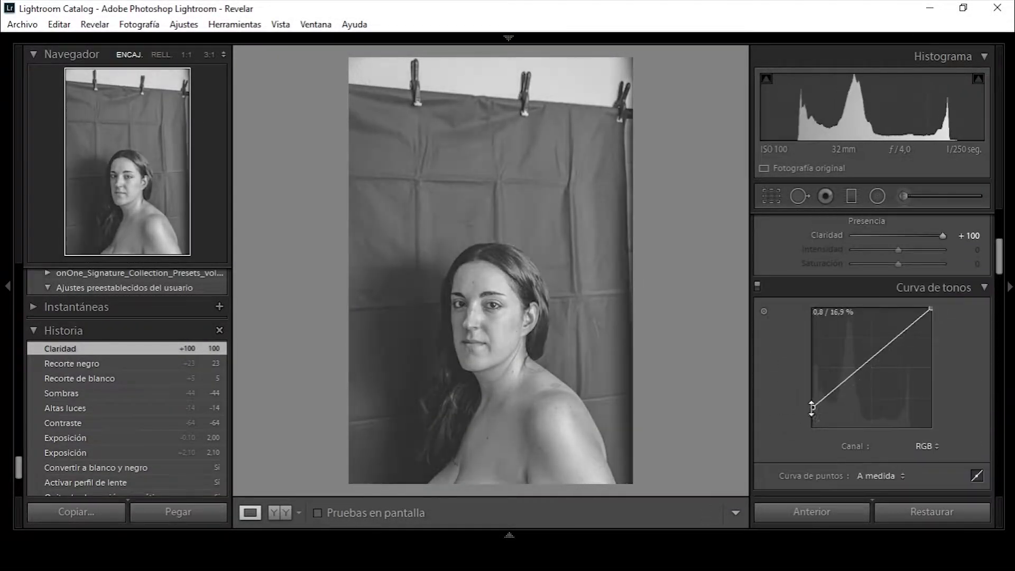
Step: Shape an S-shaped tone curve with deeper shadows and a lifted top end
{"action": "left_click_drag", "start_coordinate": [855, 384], "coordinate": [855, 393]}
{"action": "left_click", "coordinate": [886, 357]}
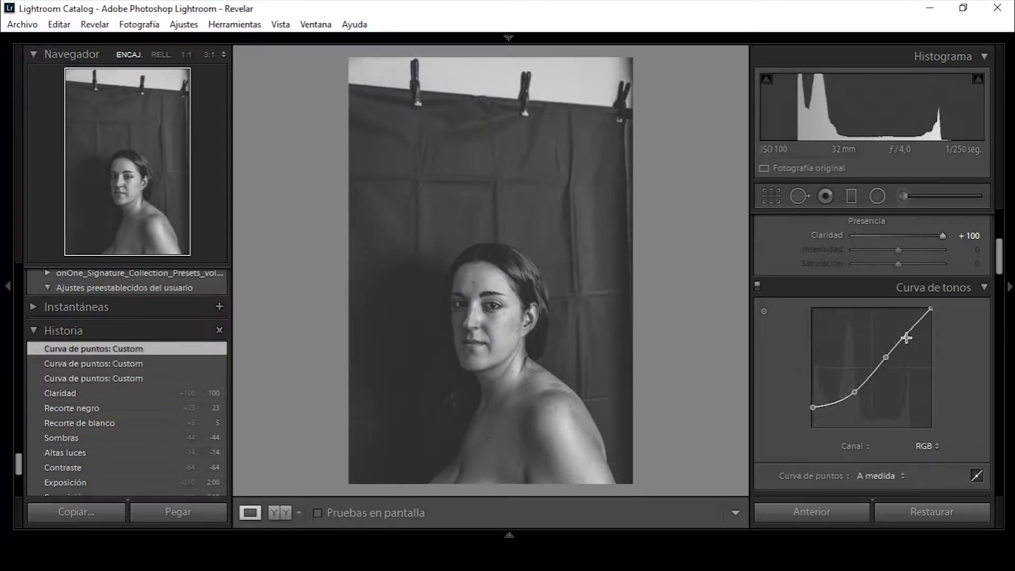
{"action": "left_click", "coordinate": [909, 335]}
{"action": "left_click_drag", "start_coordinate": [925, 316], "coordinate": [933, 309]}
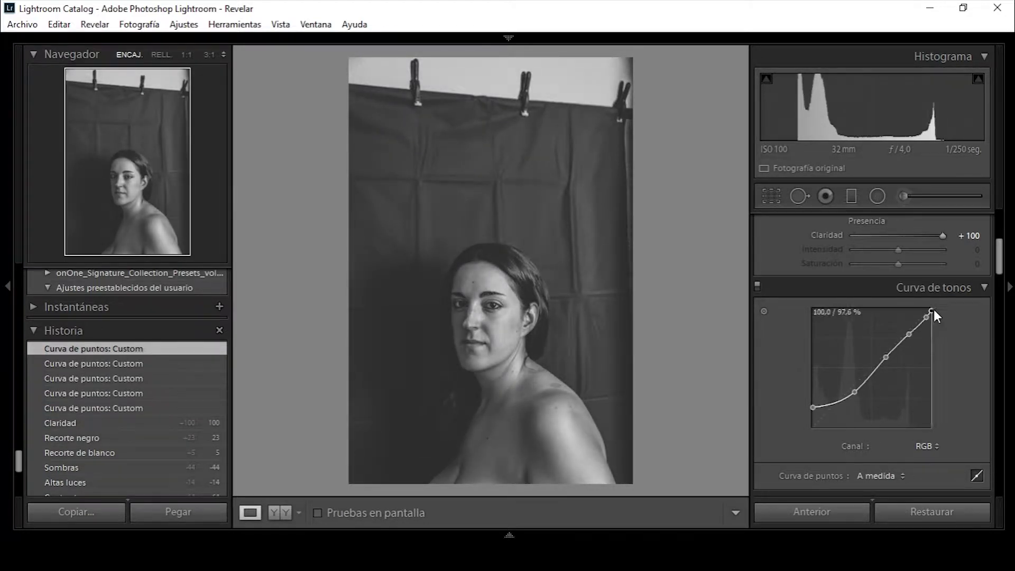
Step: Adjust the sharpening amount, detail and luminance contrast
{"action": "scroll", "coordinate": [951, 339], "scroll_direction": "down", "scroll_amount": 3}
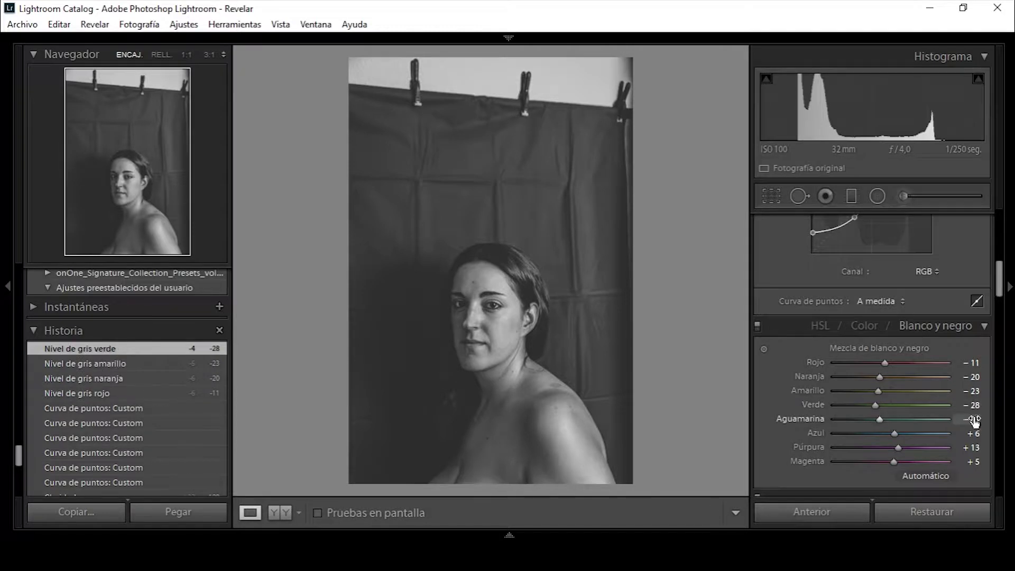
{"action": "scroll", "coordinate": [974, 339], "scroll_direction": "down", "scroll_amount": 5}
{"action": "left_click", "coordinate": [974, 336]}
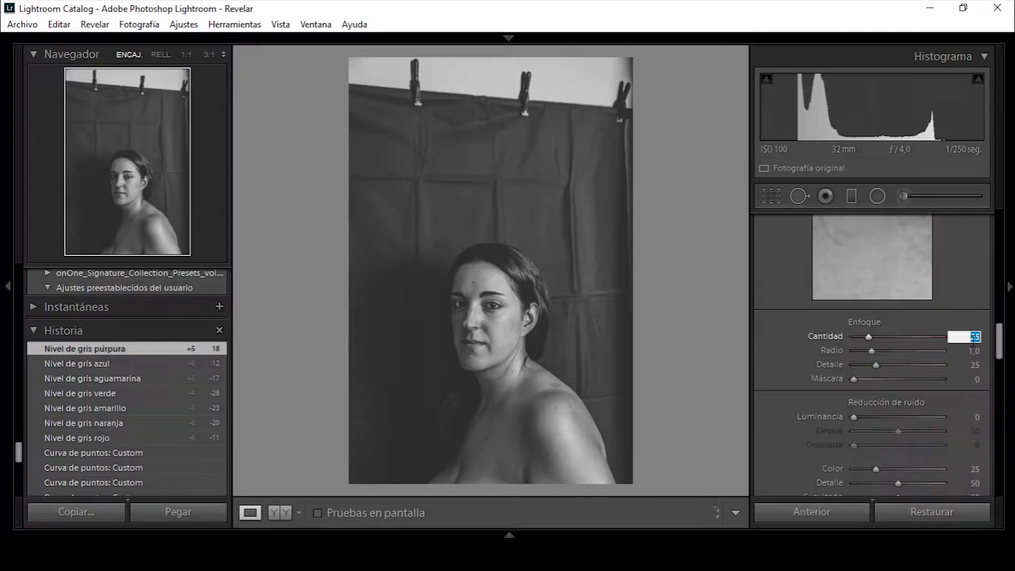
{"action": "left_click_drag", "start_coordinate": [972, 449], "coordinate": [979, 449]}
{"action": "scroll", "coordinate": [975, 370], "scroll_direction": "down", "scroll_amount": 5}
{"action": "scroll", "coordinate": [978, 317], "scroll_direction": "down", "scroll_amount": 5}
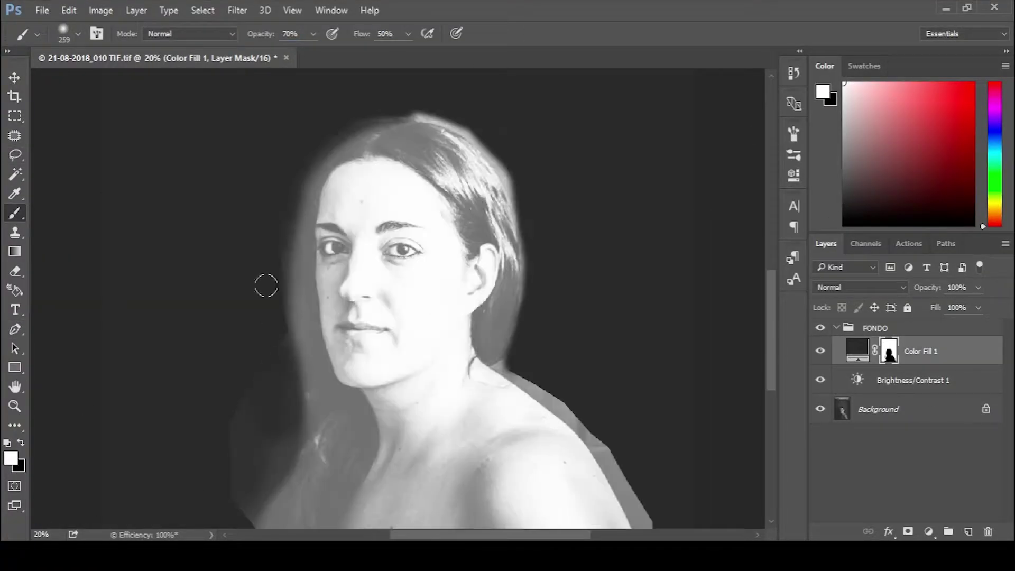
Step: Hide the Brightness/Contrast 1 adjustment layer
{"action": "left_click", "coordinate": [819, 380]}
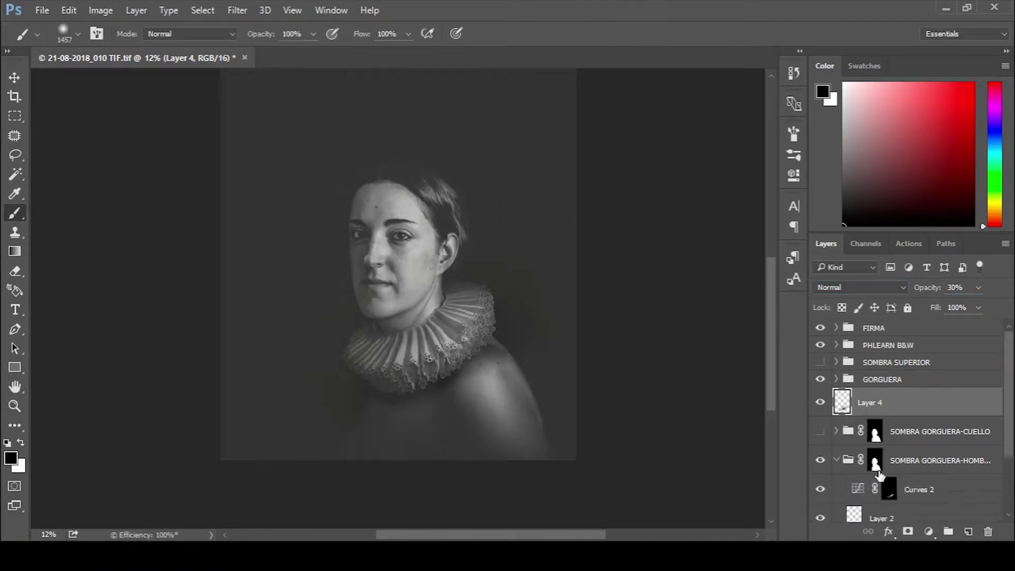
Step: Move Layer 4 into the SOMBRA GORGUERA collar-shadow group
{"action": "left_click_drag", "start_coordinate": [870, 402], "coordinate": [878, 474]}
{"action": "left_click", "coordinate": [908, 531]}
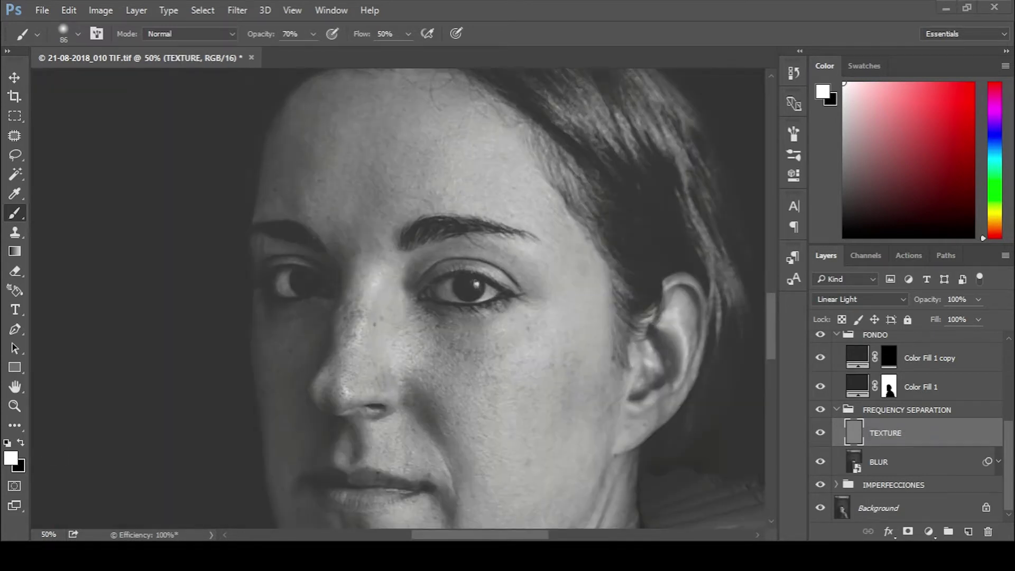
Step: Switch to the Lasso tool with the BLUR layer active instead of TEXTURE
{"action": "key", "text": "l"}
{"action": "key", "text": "alt+bracketleft"}
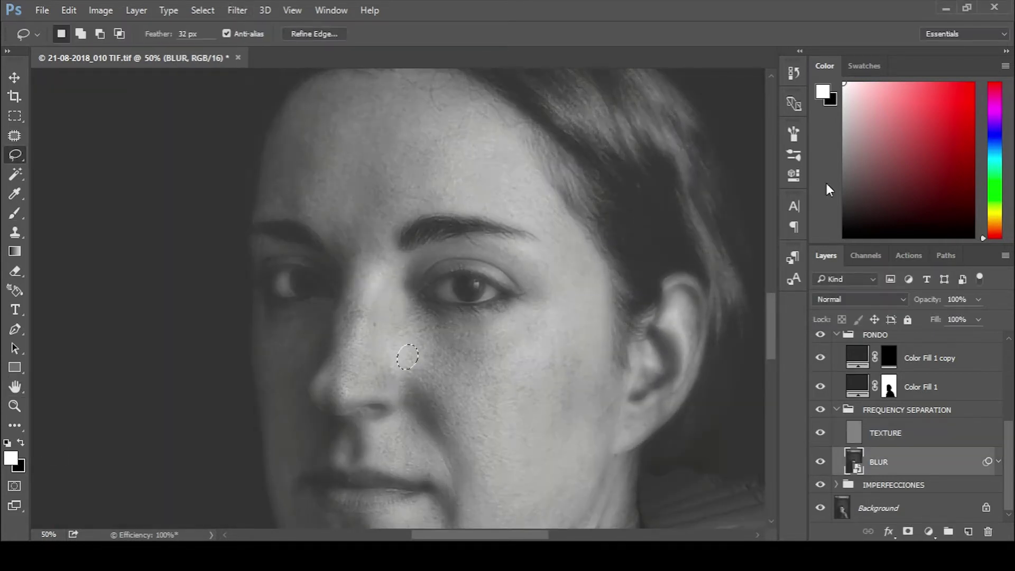